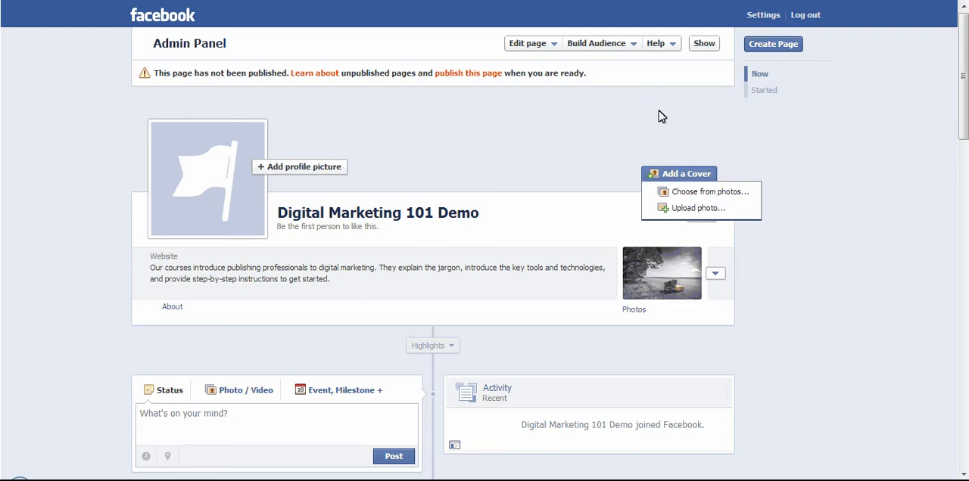
# Upload the bookshelf photo with the running figure as the page's cover image and save it.
pyautogui.click(698, 208)
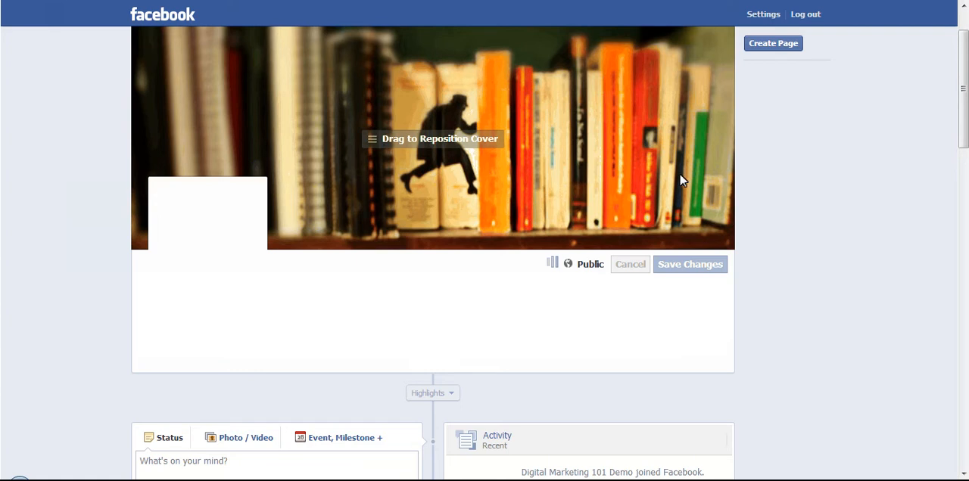
pyautogui.click(676, 272)
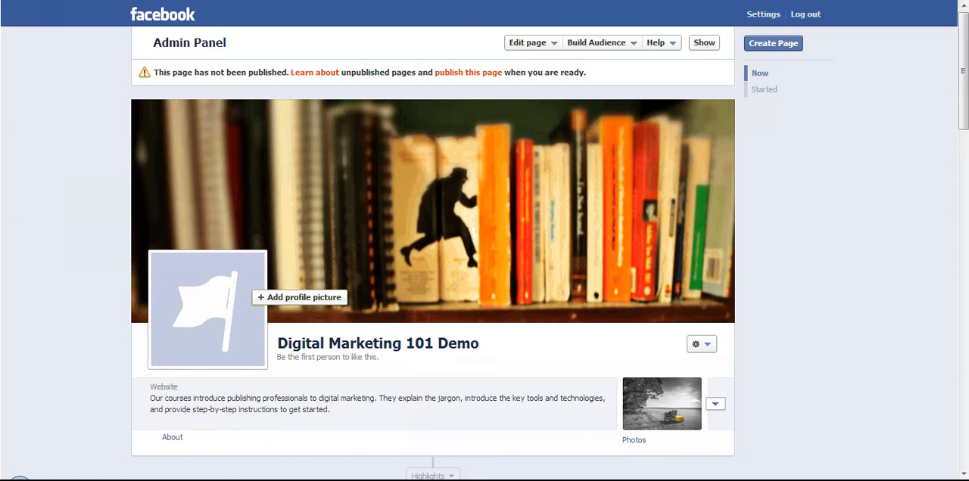
pyautogui.scroll(-1, 484, 250)
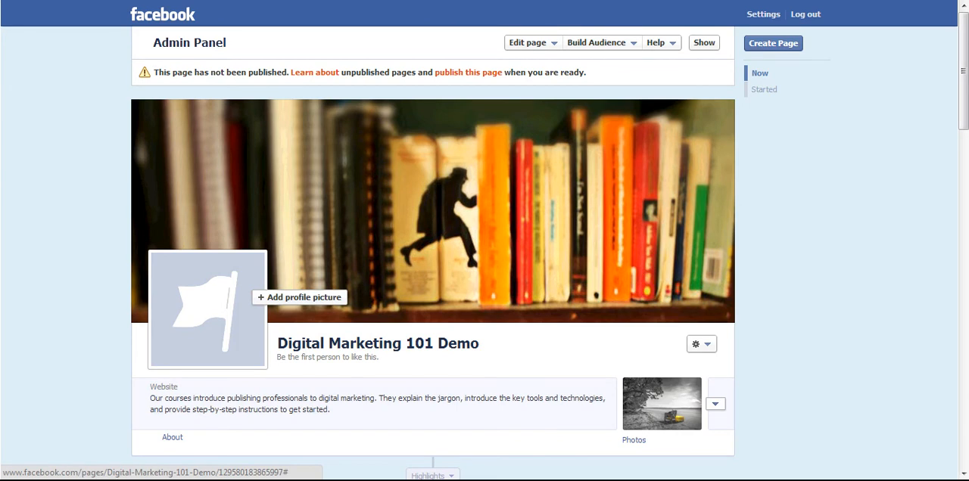
# Upload the image file fb-profile-180x180px as the page's profile picture.
pyautogui.click(300, 298)
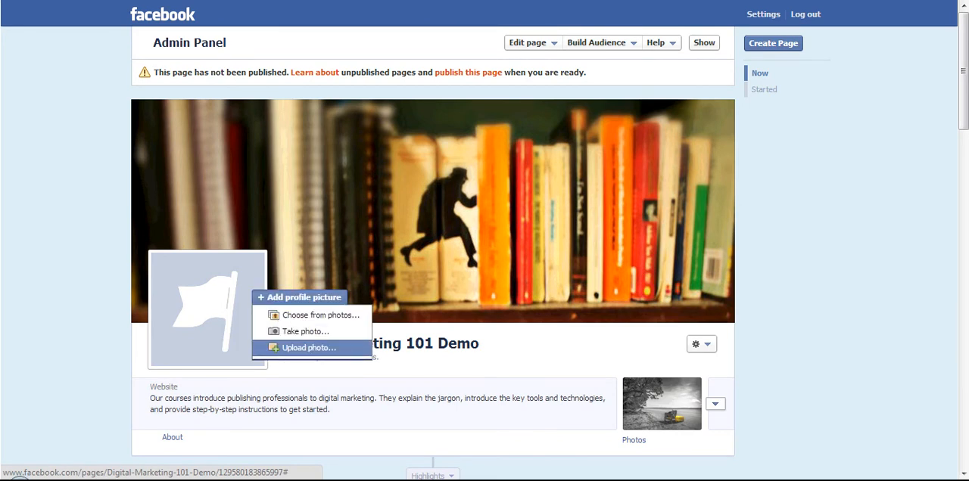
pyautogui.click(308, 347)
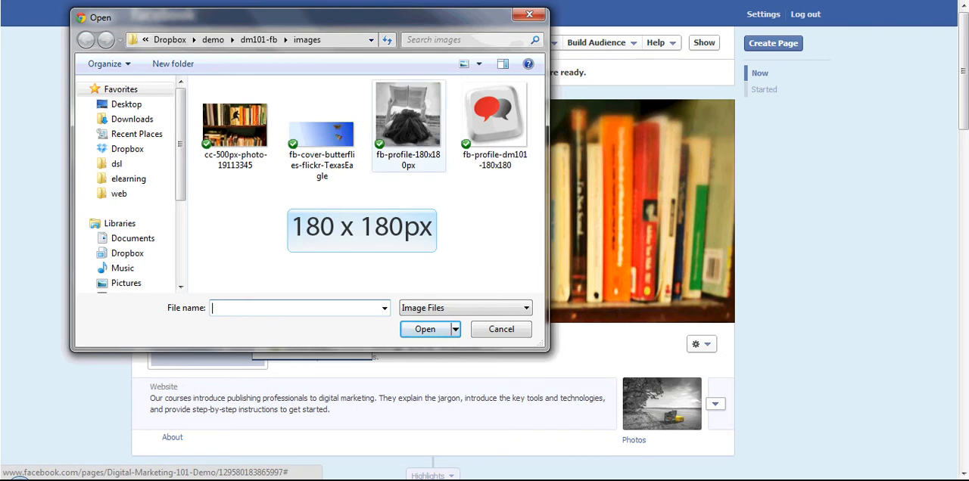
pyautogui.click(408, 120)
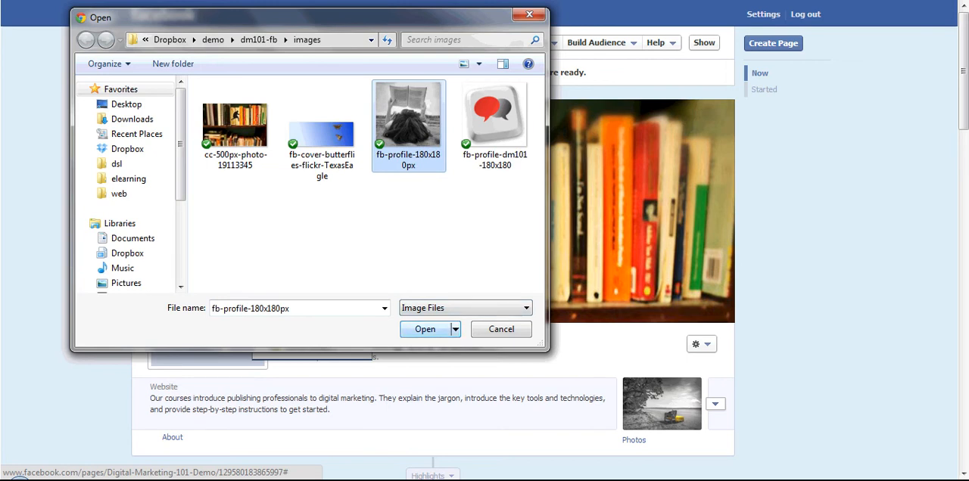
pyautogui.press('Return')
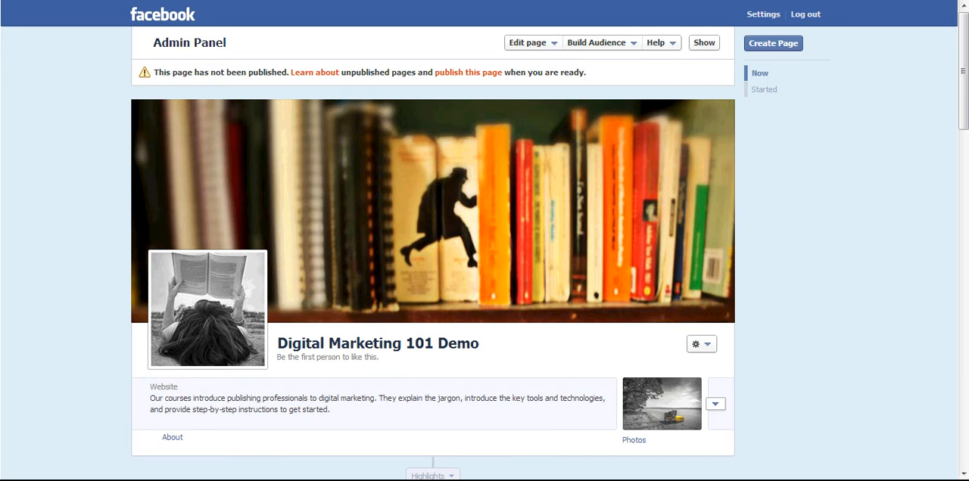
# Look through the existing posts on the page's timeline.
pyautogui.scroll(-3, 484, 246)
pyautogui.scroll(-6, 485, 246)
pyautogui.scroll(-9, 484, 246)
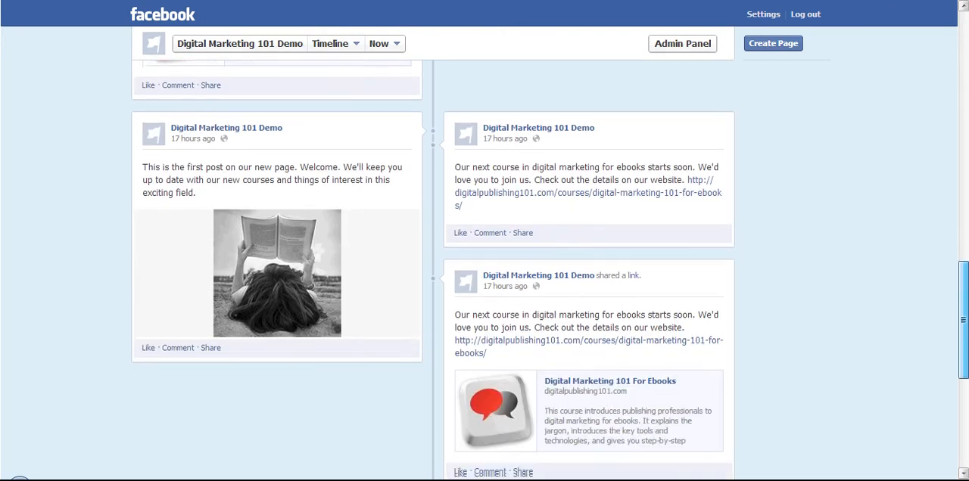
pyautogui.scroll(6, 485, 246)
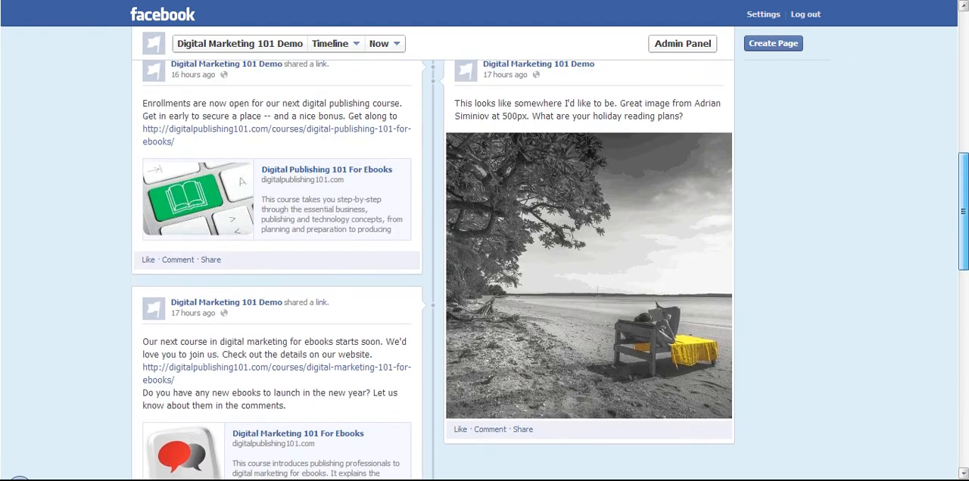
pyautogui.scroll(4, 484, 246)
pyautogui.scroll(-1, 484, 246)
pyautogui.moveTo(962, 173); pyautogui.dragTo(963, 171)
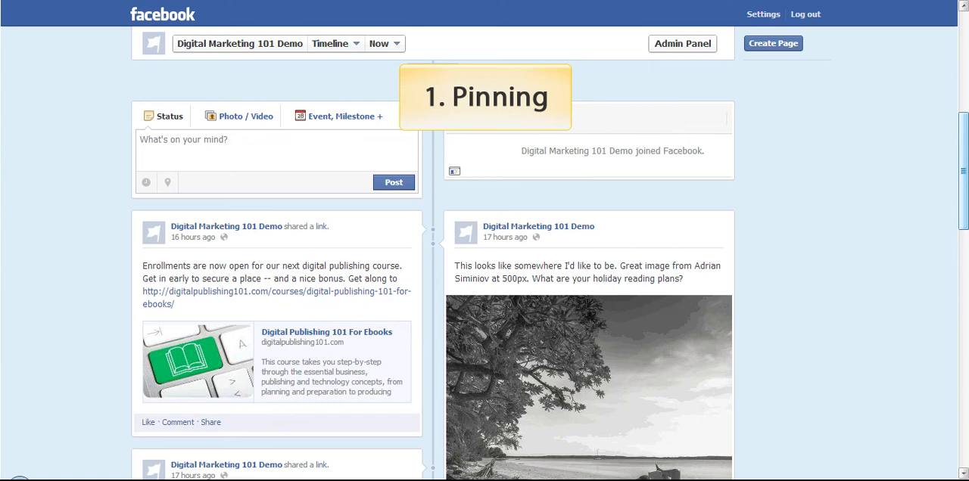
# Pin the Digital Marketing 101 For Ebooks link post that asks about new ebooks to the top of the page.
pyautogui.scroll(-3, 484, 272)
pyautogui.scroll(-3, 485, 271)
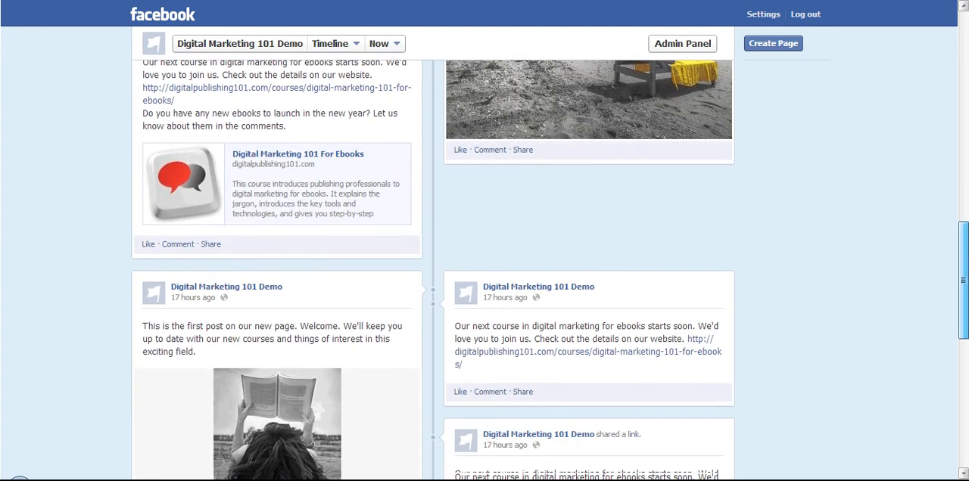
pyautogui.scroll(2, 484, 270)
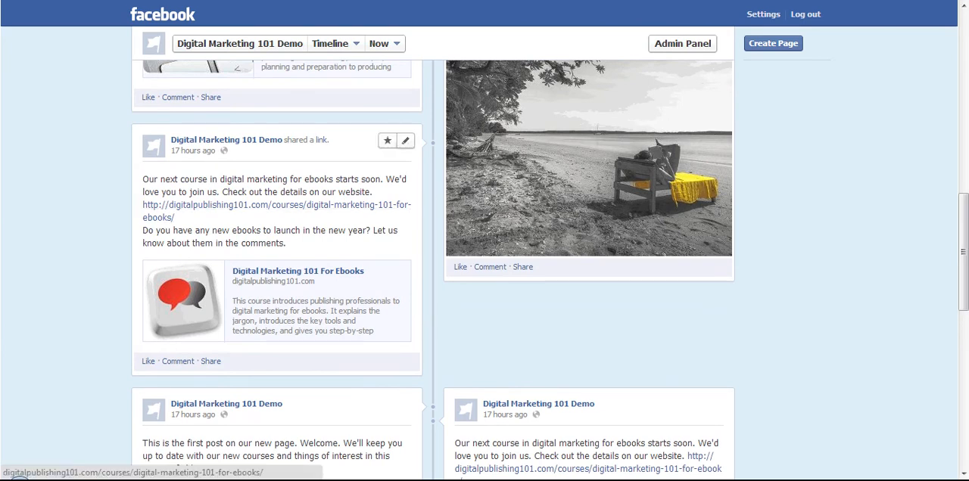
pyautogui.click(405, 140)
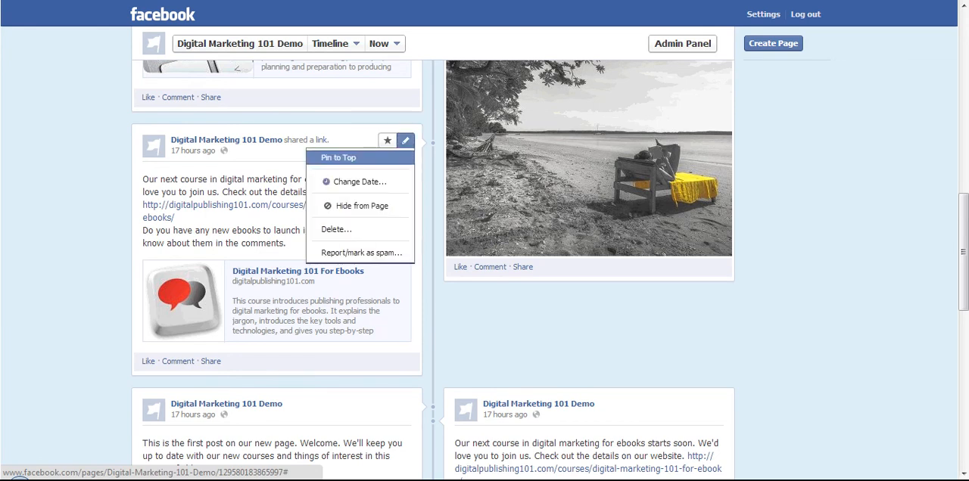
pyautogui.click(339, 158)
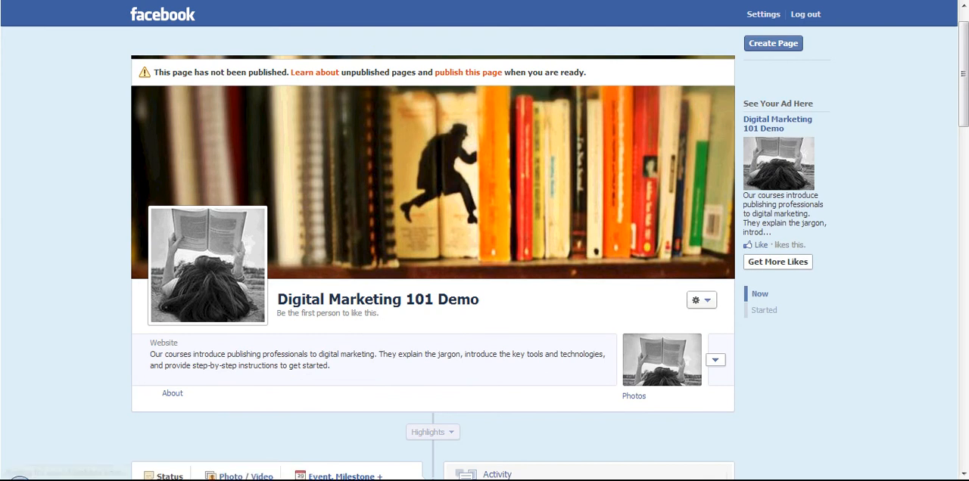
# Highlight the beach photo post about holiday reading plans so it spans the full timeline width.
pyautogui.scroll(-3, 432, 250)
pyautogui.scroll(-1, 431, 249)
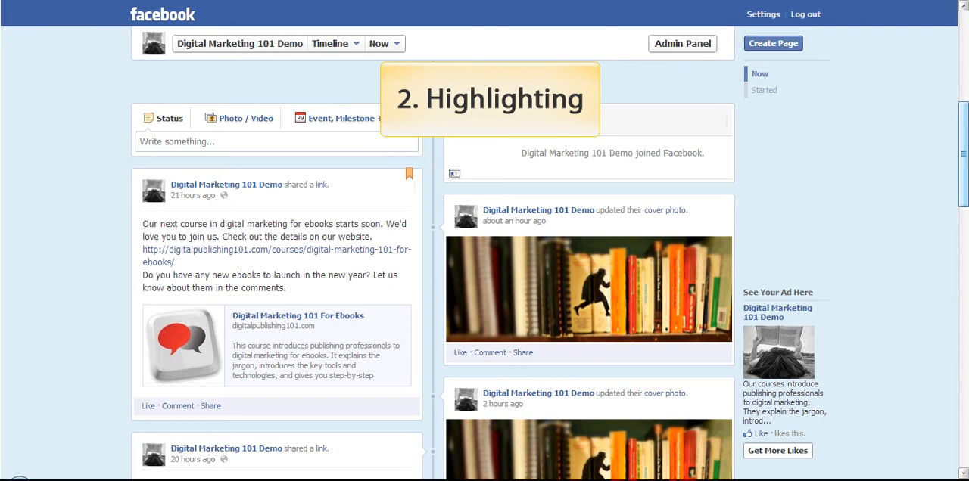
pyautogui.scroll(-5, 550, 271)
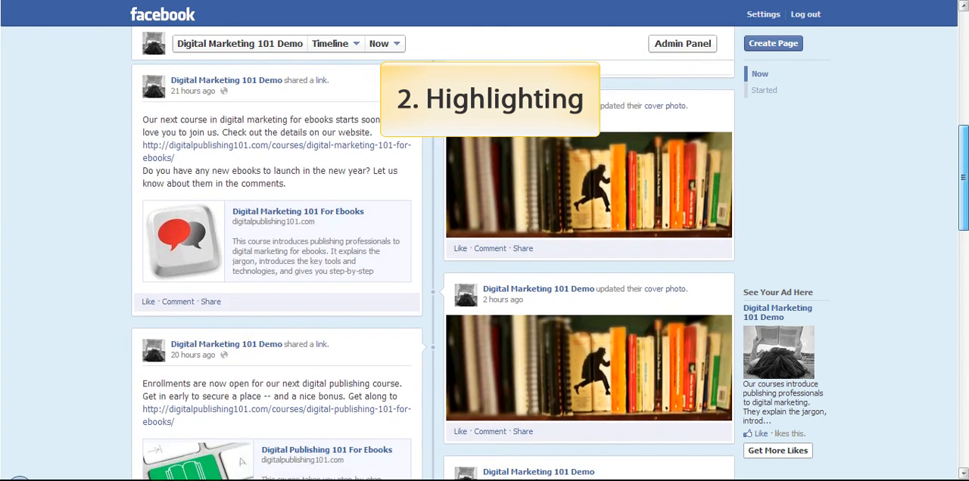
pyautogui.scroll(-8, 549, 271)
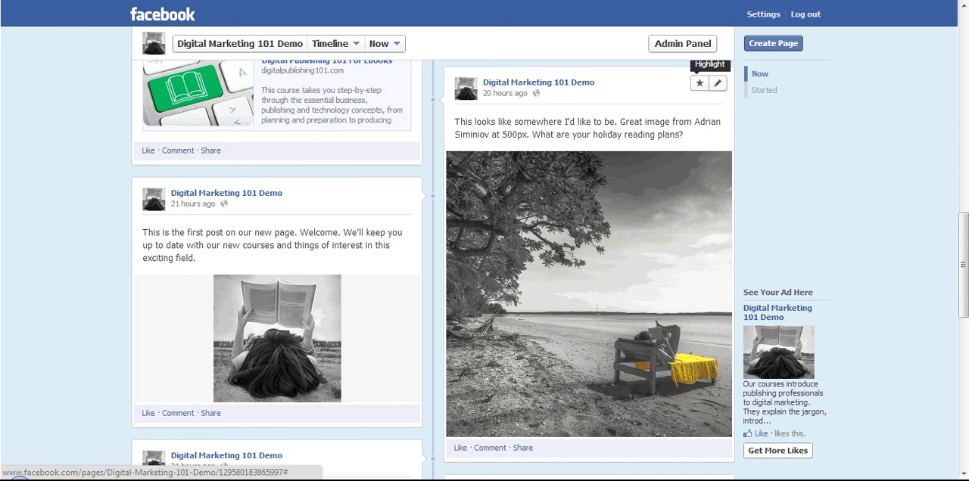
pyautogui.click(698, 83)
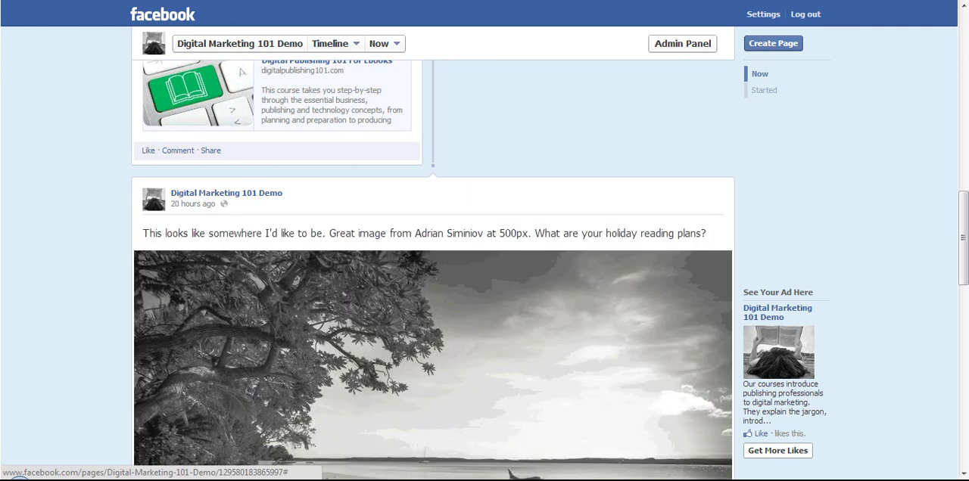
# Examine the highlighted beach photo post and the older posts below it.
pyautogui.scroll(-3, 432, 270)
pyautogui.scroll(6, 433, 269)
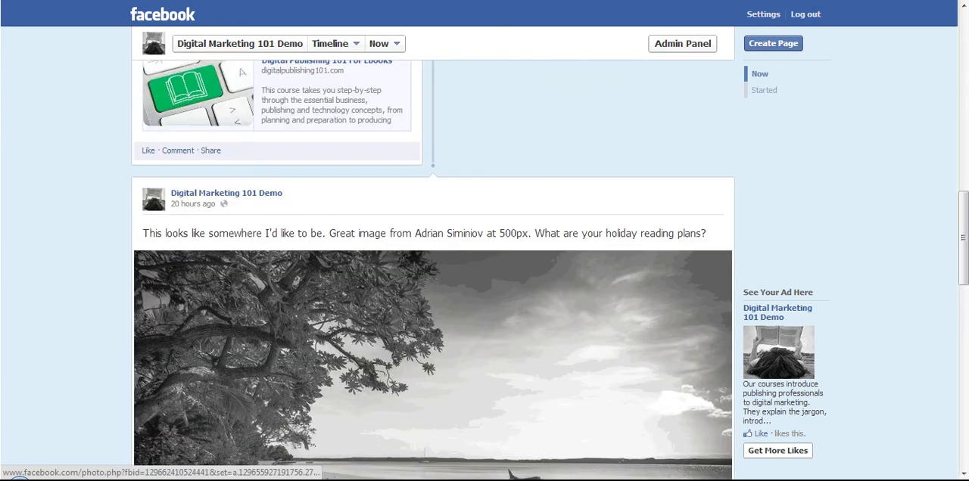
pyautogui.scroll(10, 433, 269)
pyautogui.scroll(-6, 433, 269)
pyautogui.scroll(-8, 433, 270)
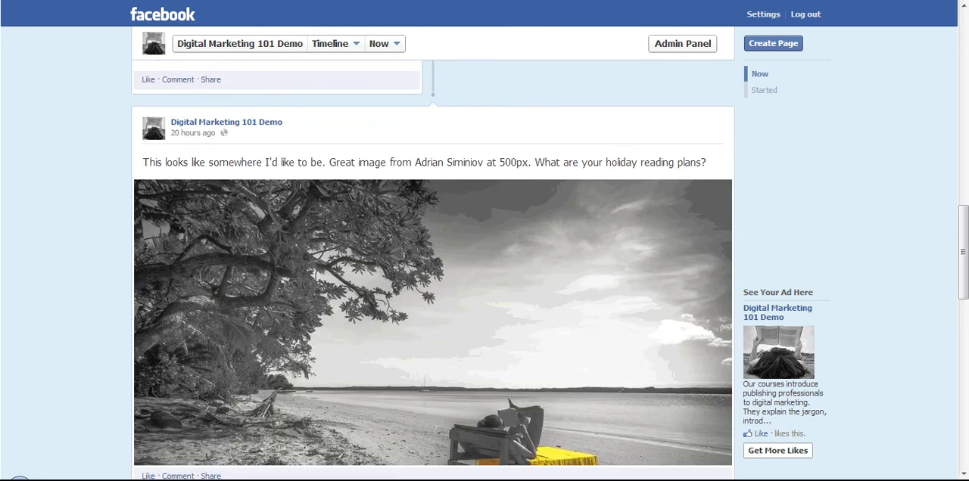
pyautogui.scroll(-3, 432, 269)
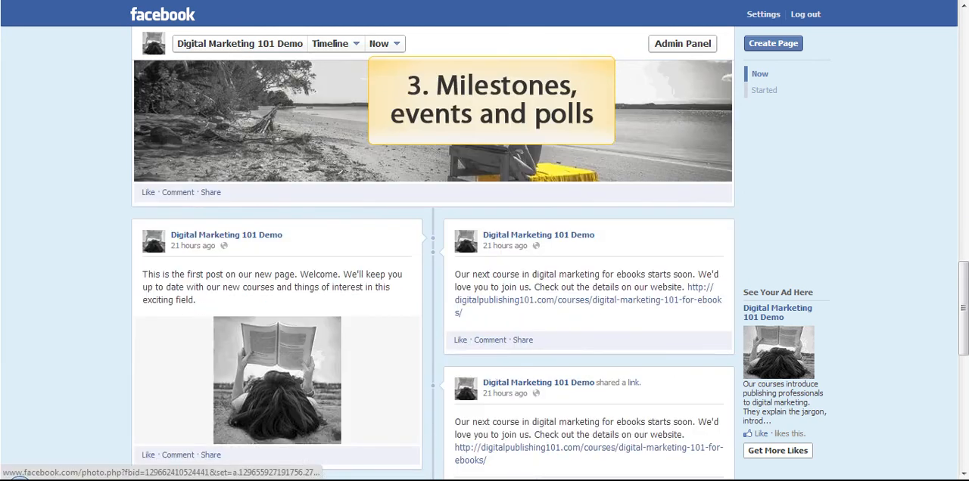
pyautogui.scroll(-1, 433, 269)
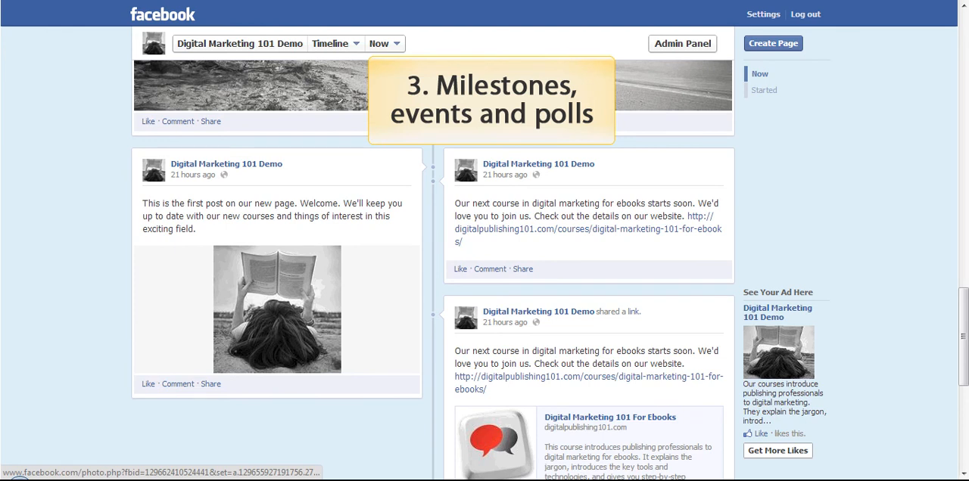
# Start a new question post on the page asking "What do you plan to read over the holidays?".
pyautogui.scroll(8, 433, 269)
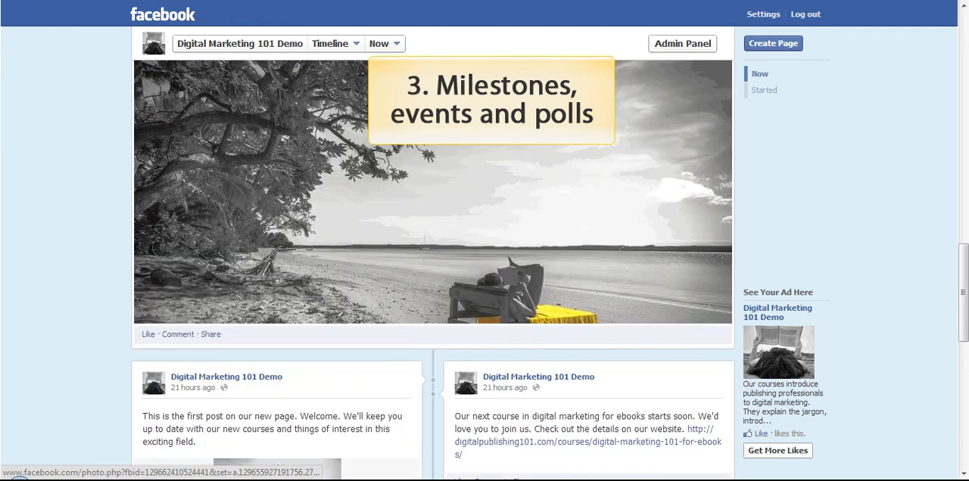
pyautogui.scroll(6, 433, 269)
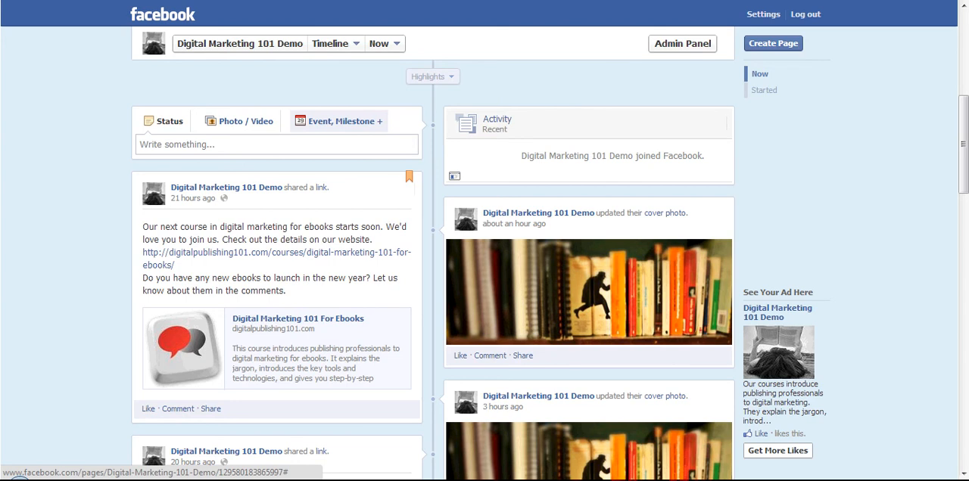
pyautogui.click(341, 121)
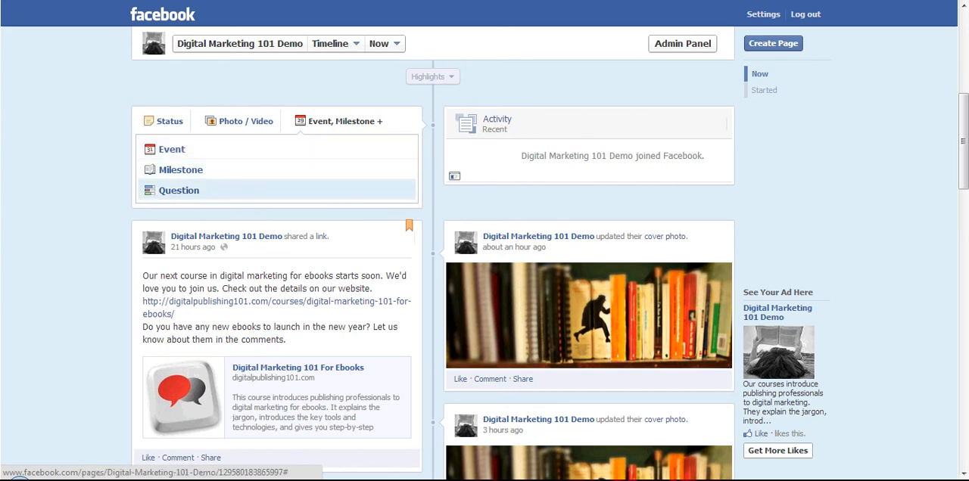
pyautogui.click(179, 190)
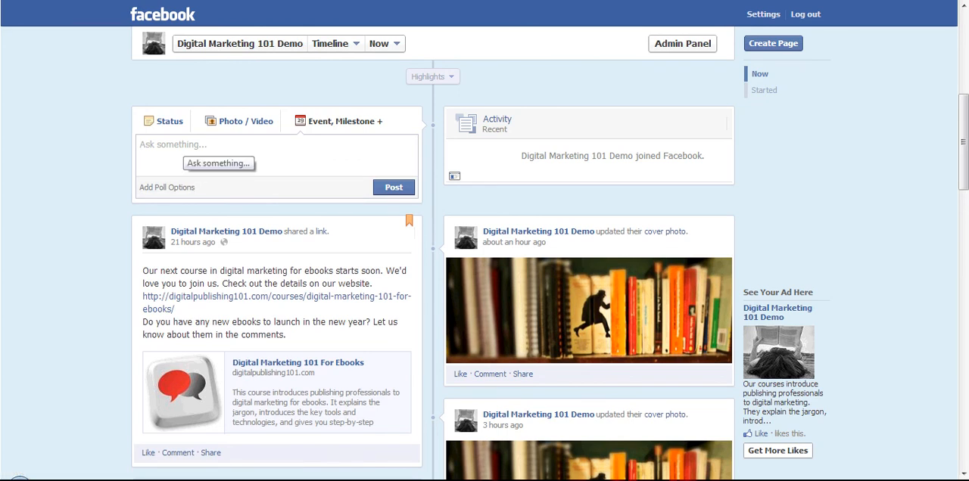
pyautogui.write('What do you plan to rea')
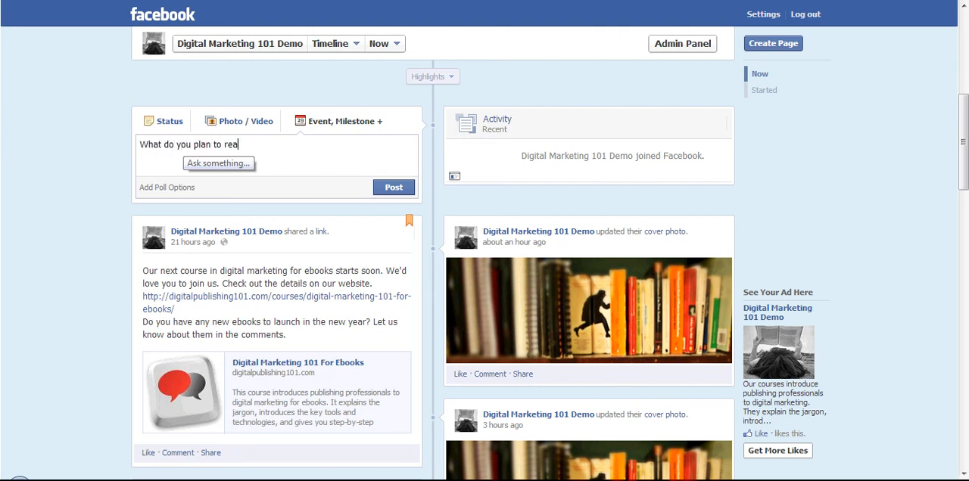
pyautogui.write('d over the holidays?')
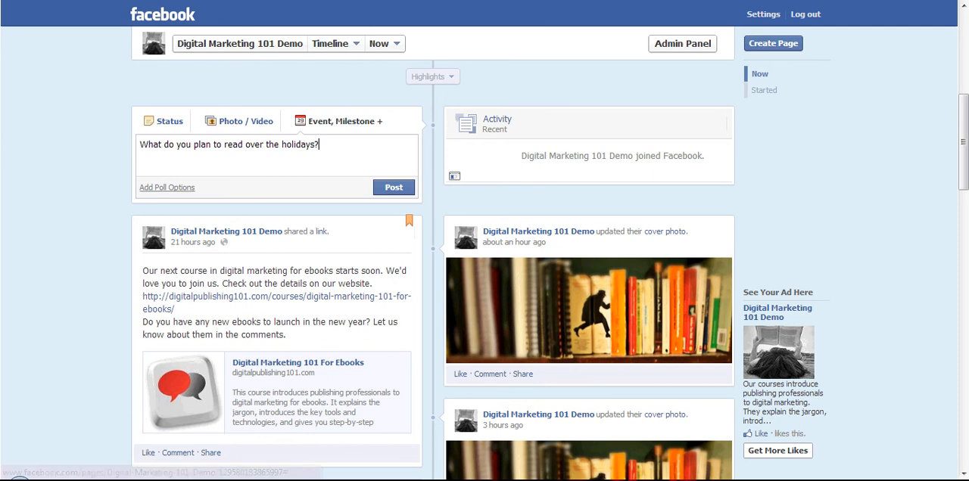
# Add the poll options "A great novel" and "I'm into non-fiction" to the question and publish it.
pyautogui.click(166, 187)
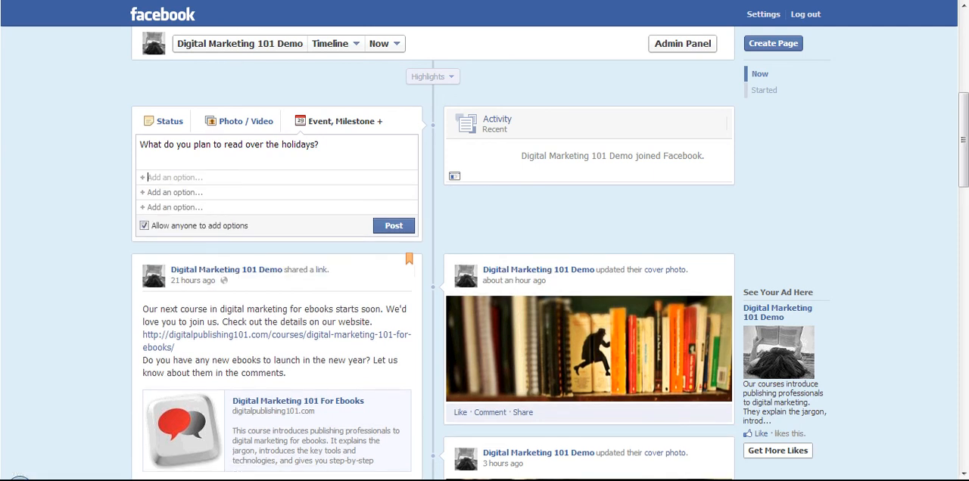
pyautogui.write('A great novel')
pyautogui.press('Tab')
pyautogui.write("I'm into ")
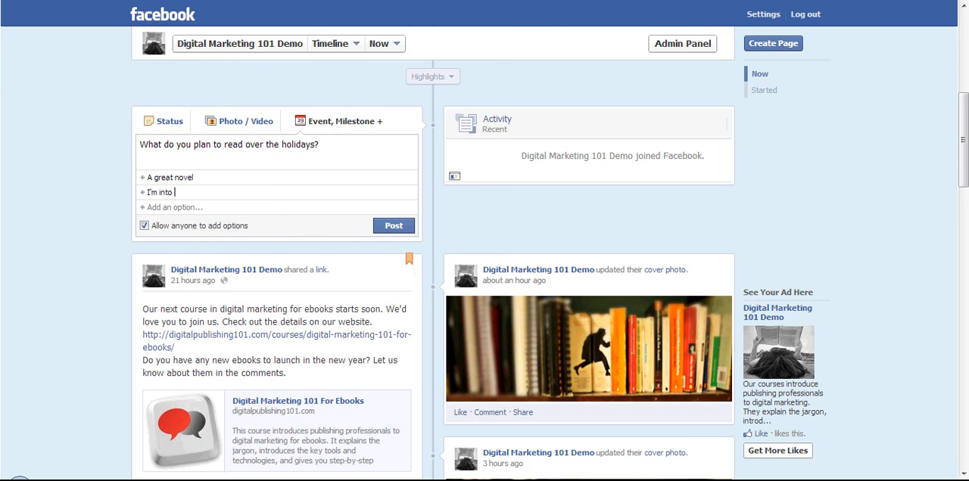
pyautogui.write('non-fiction')
pyautogui.click(394, 226)
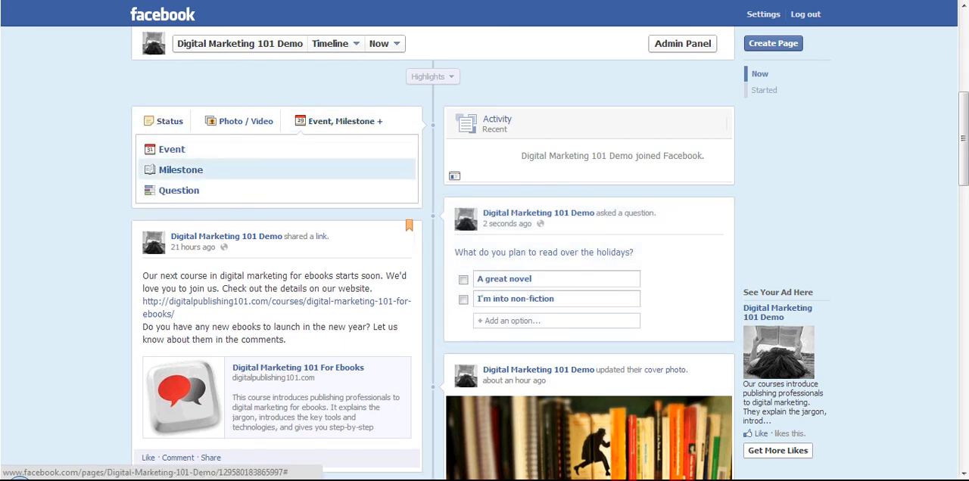
# Create a page event named "Author in-store", view its event page and return to the page's timeline.
pyautogui.click(171, 149)
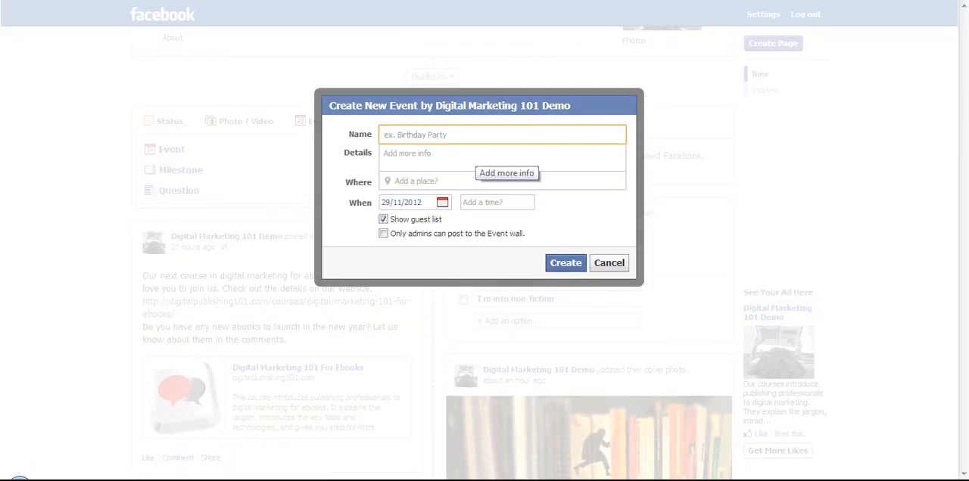
pyautogui.write('Author in-store')
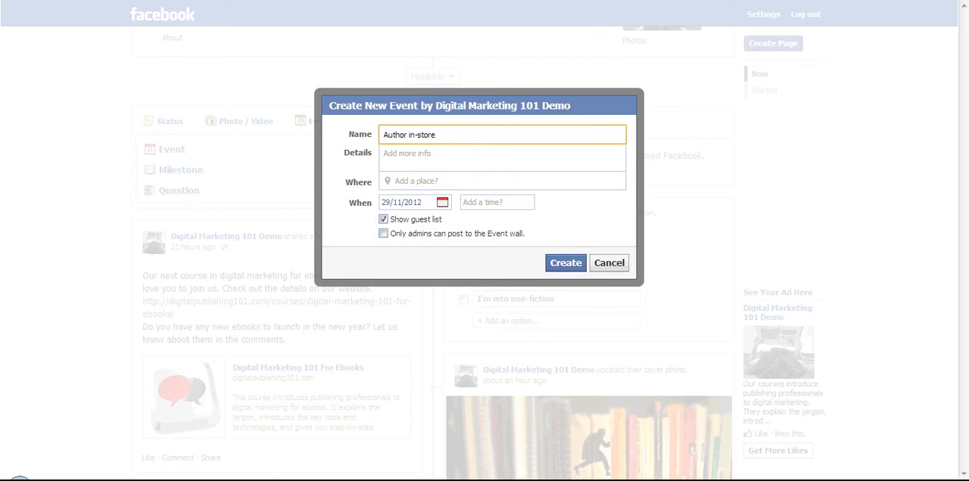
pyautogui.press('Return')
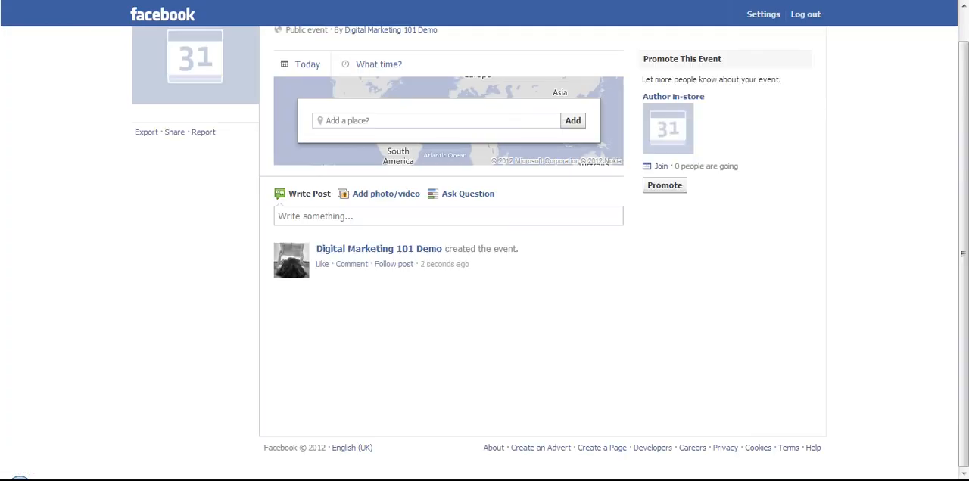
pyautogui.scroll(1, 448, 246)
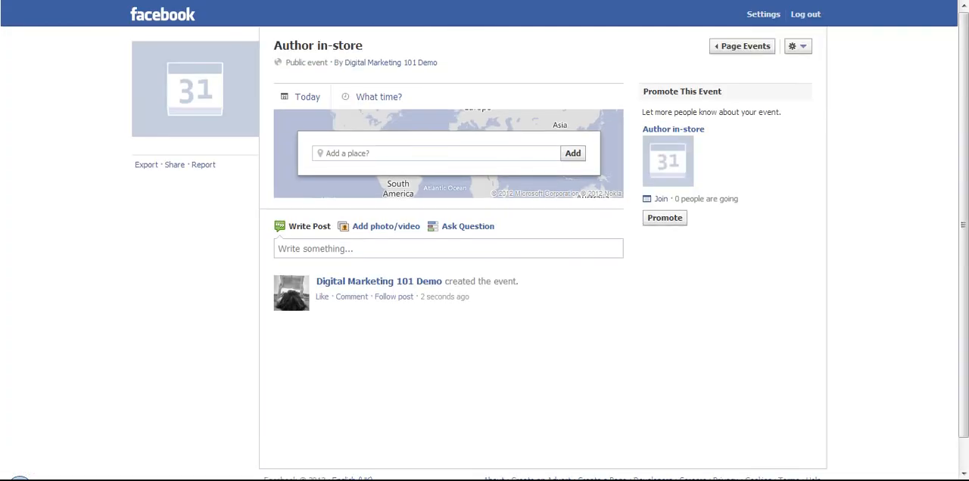
pyautogui.scroll(-1, 448, 246)
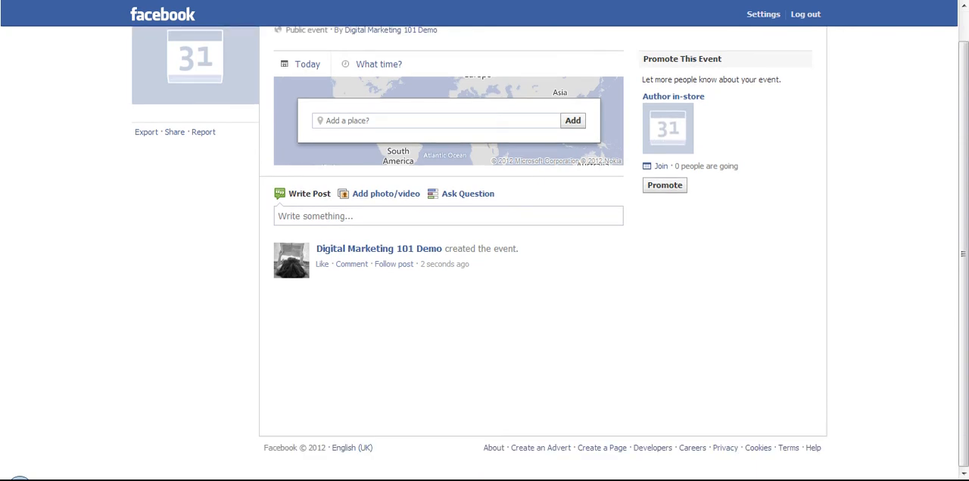
pyautogui.click(9, 1)
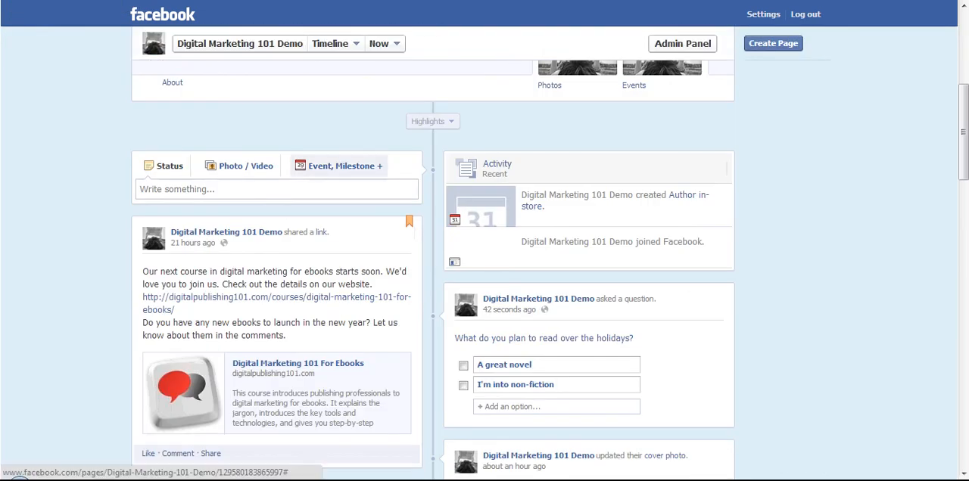
# Try to save a new milestone with its form left blank, and cancel it.
pyautogui.click(340, 166)
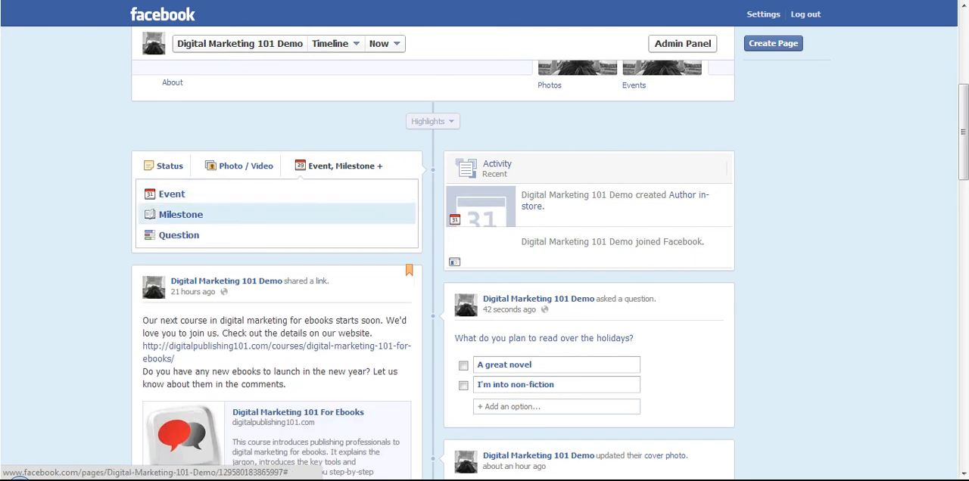
pyautogui.click(181, 214)
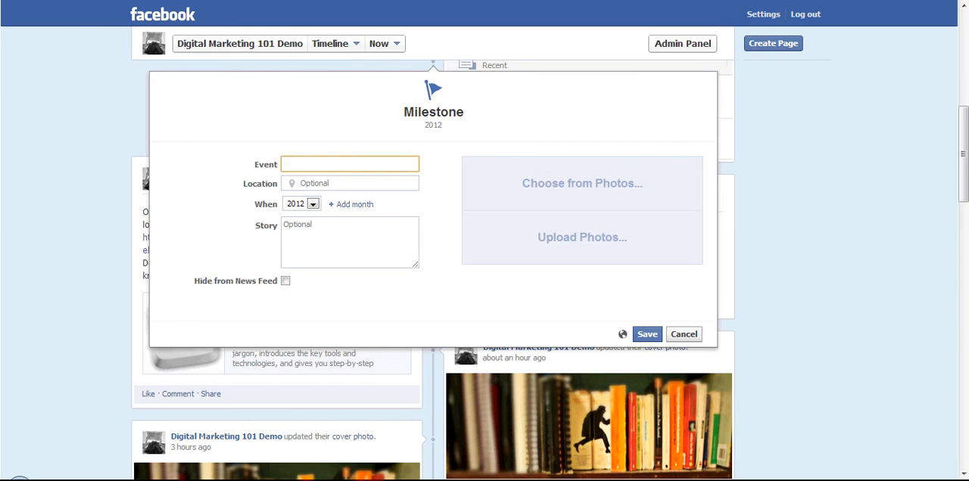
pyautogui.click(647, 335)
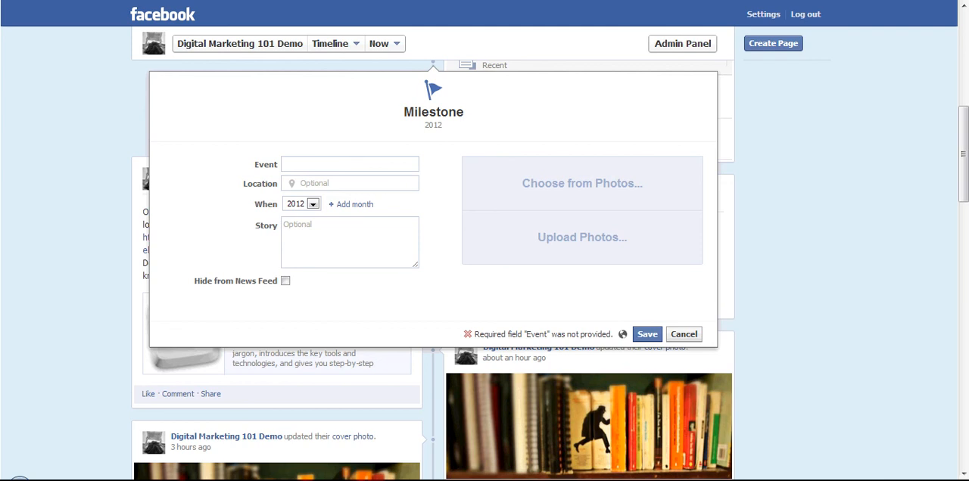
pyautogui.click(683, 334)
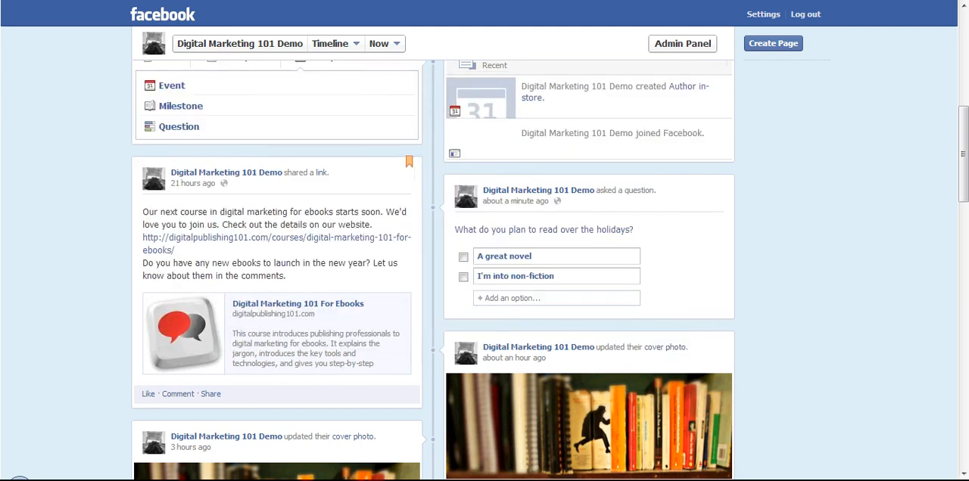